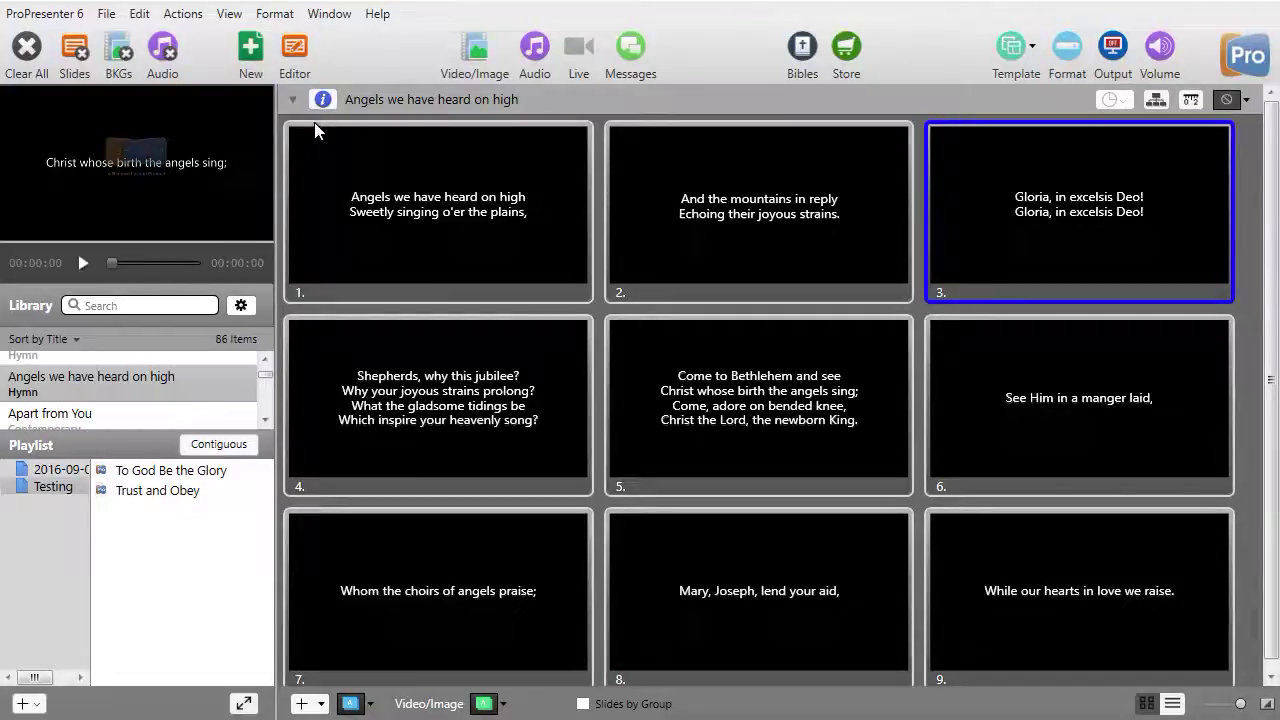
# - Open the Reflow Editor from the View menu for 'Angels we have heard on high'
pyautogui.click(230, 14)
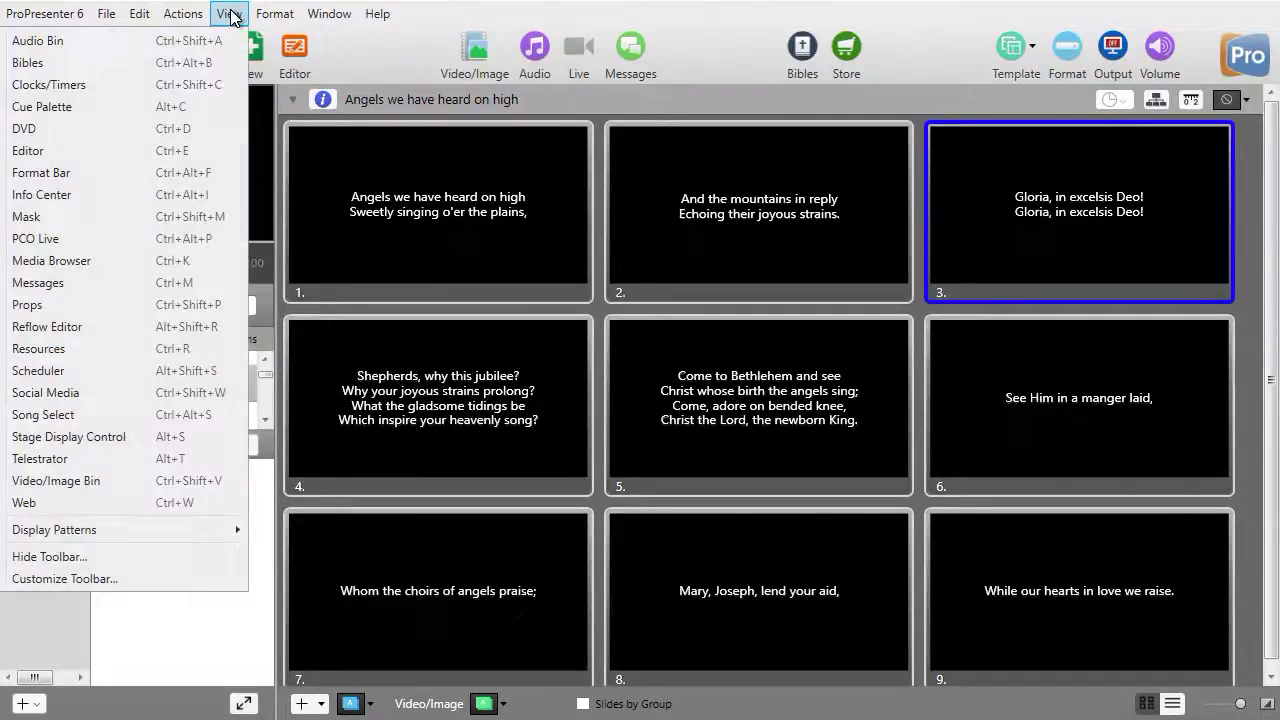
pyautogui.click(111, 326)
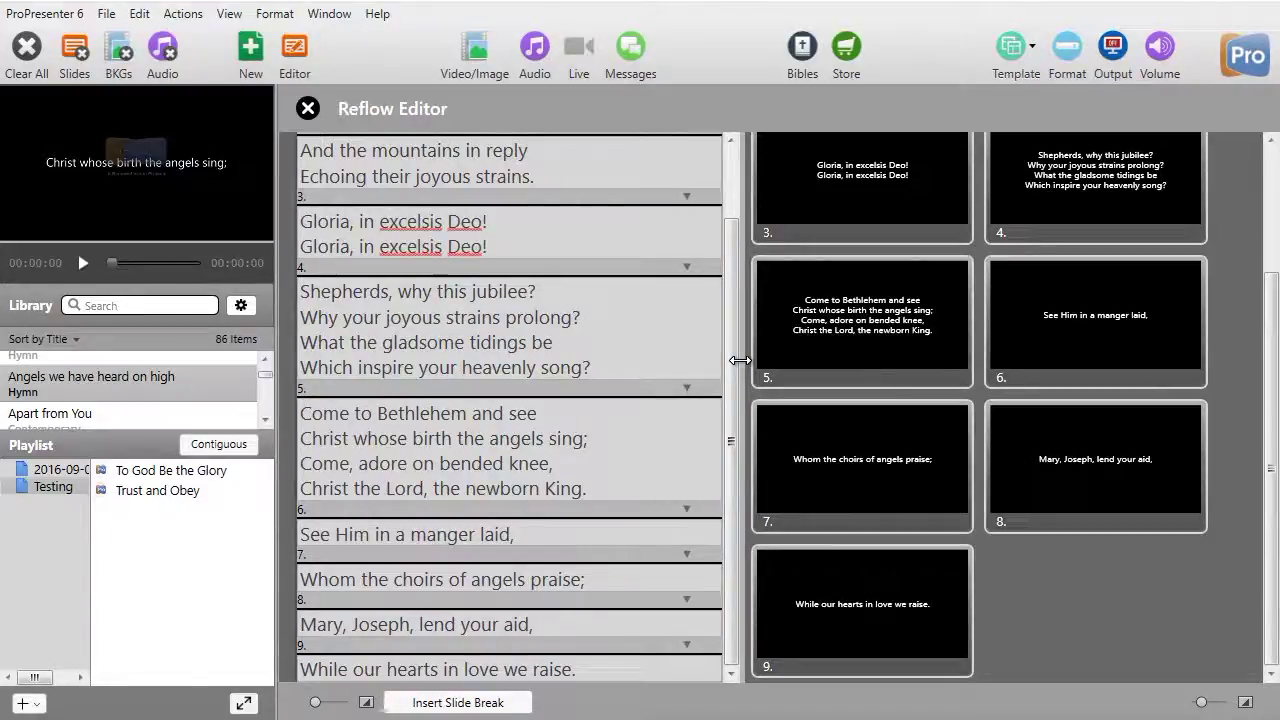
# - Widen the slide preview area, enlarge the lyric text, and resize the preview thumbnails
pyautogui.moveTo(740, 360); pyautogui.dragTo(714, 414)
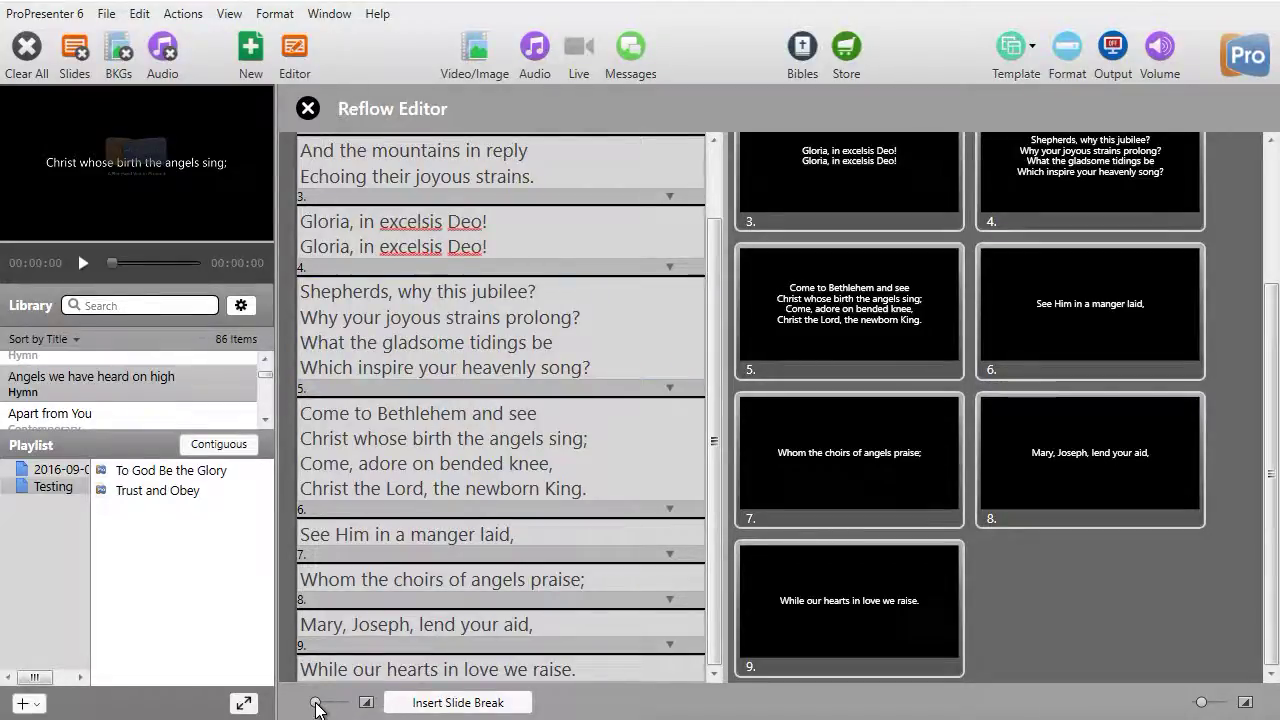
pyautogui.moveTo(316, 706)
pyautogui.mouseDown()
pyautogui.moveTo(350, 698)
pyautogui.moveTo(318, 702)
pyautogui.mouseUp()
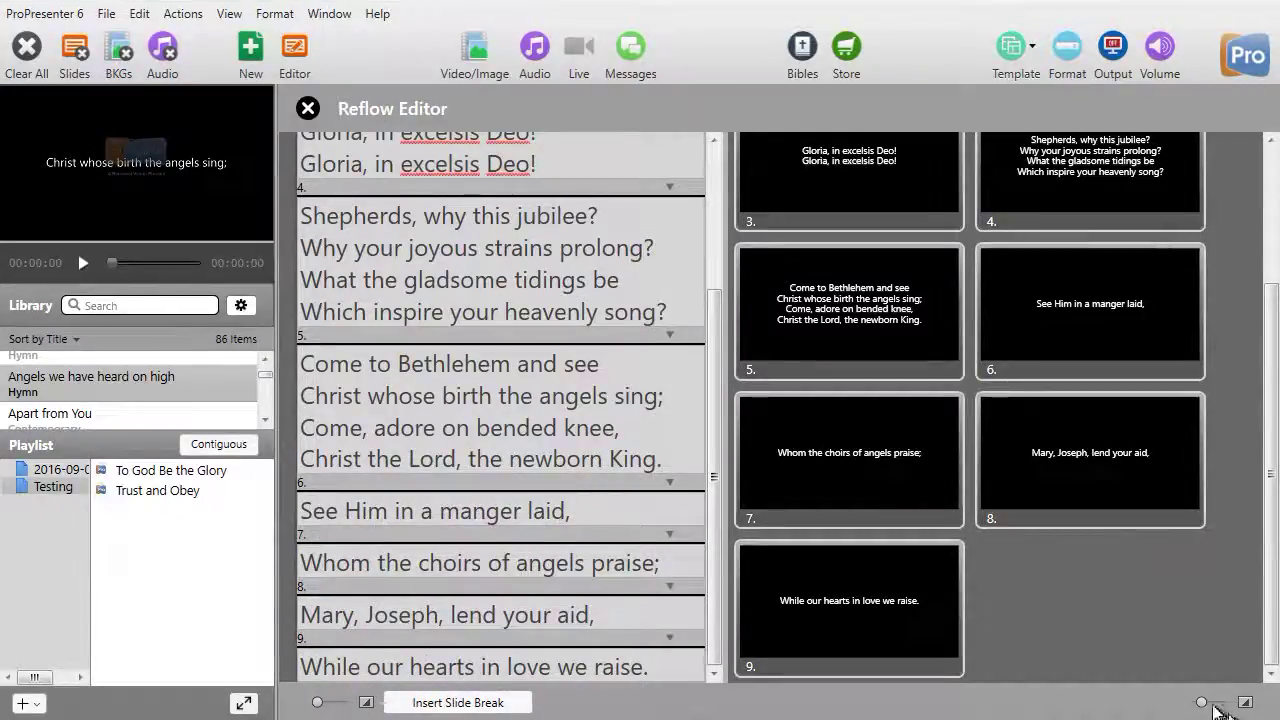
pyautogui.moveTo(1202, 706)
pyautogui.mouseDown()
pyautogui.moveTo(1168, 708)
pyautogui.moveTo(1200, 706)
pyautogui.mouseUp()
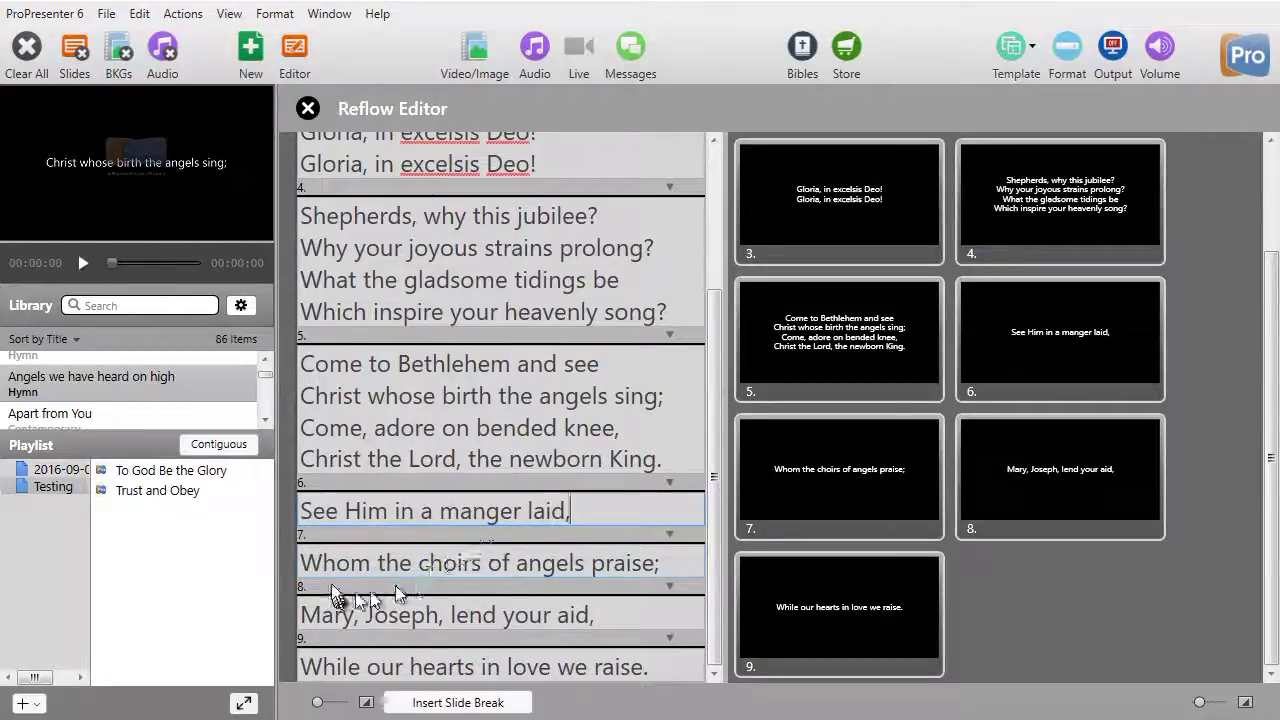
# - Merge the 'Whom the choirs', 'Mary, Joseph' and 'While our hearts' slides into slide 6, one line each
pyautogui.click(312, 563)
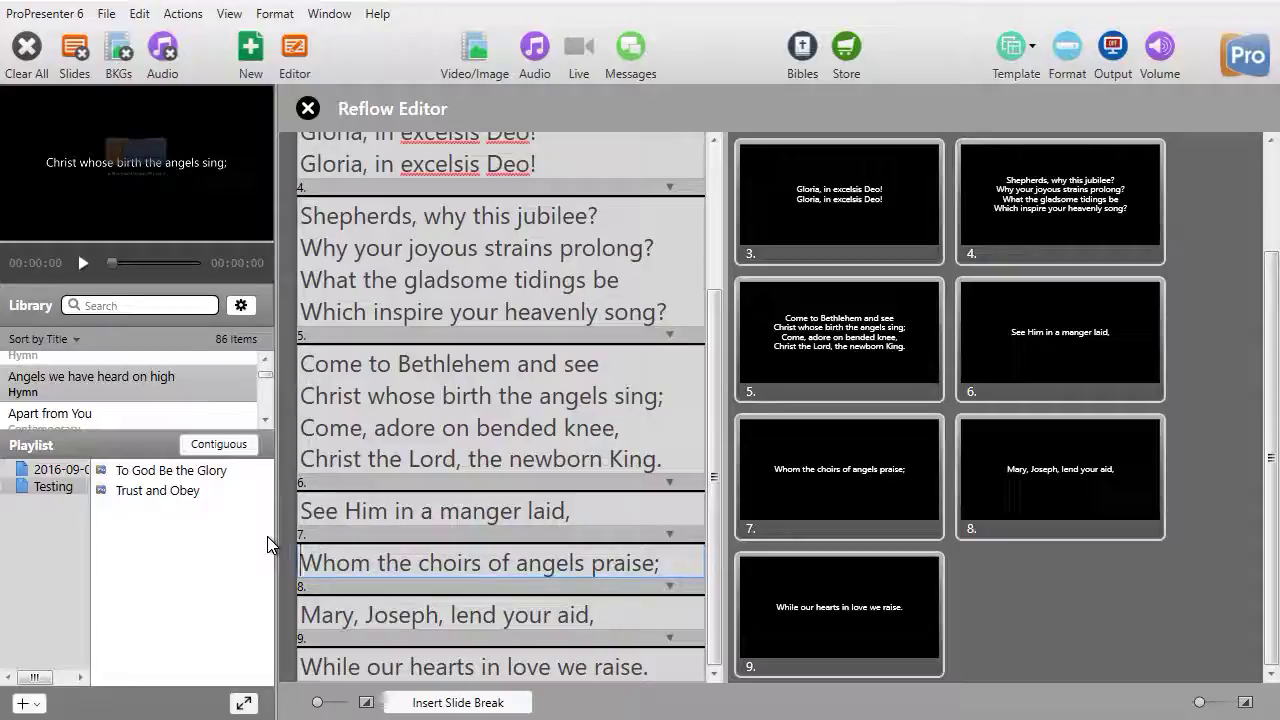
pyautogui.press('BackSpace')
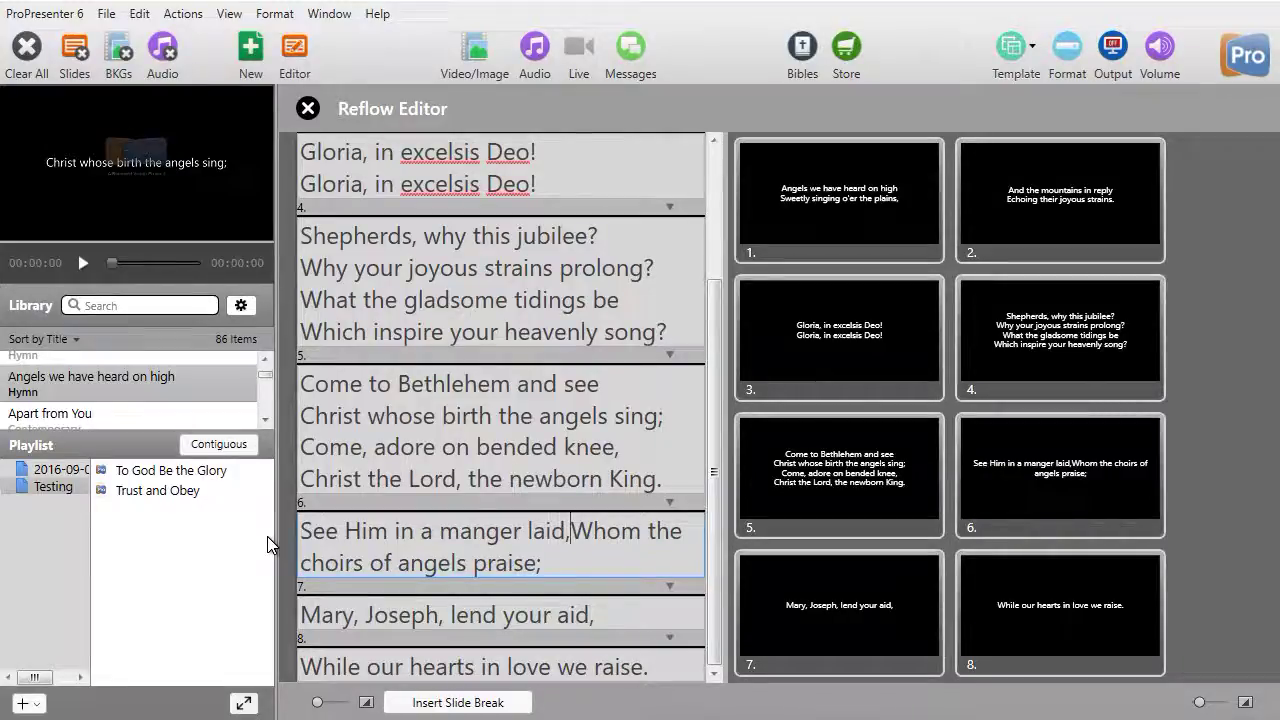
pyautogui.press('Return')
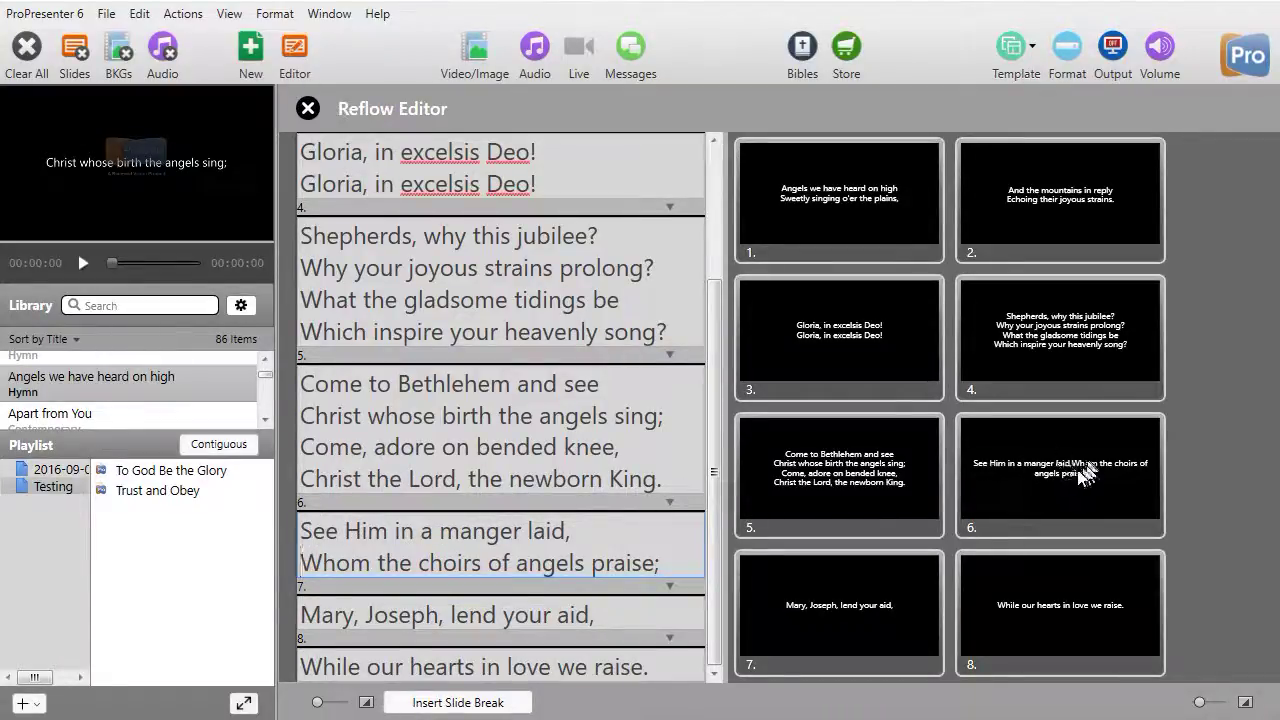
pyautogui.click(517, 446)
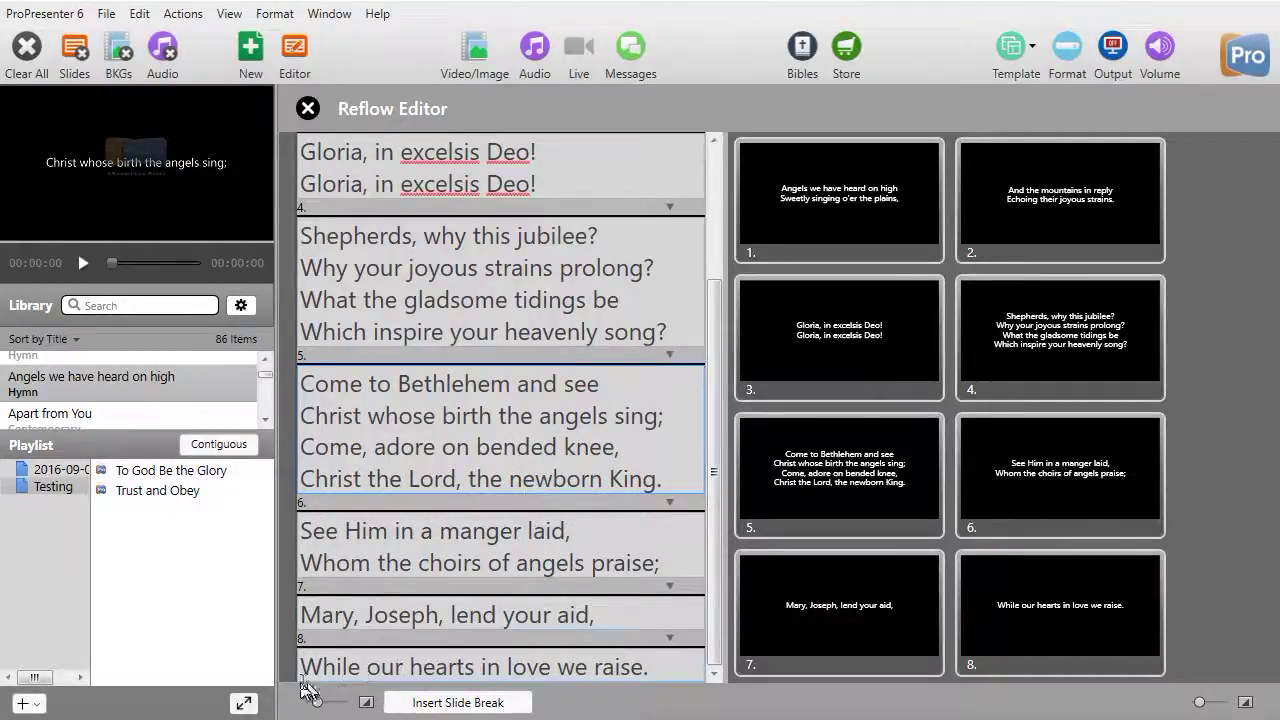
pyautogui.click(302, 615)
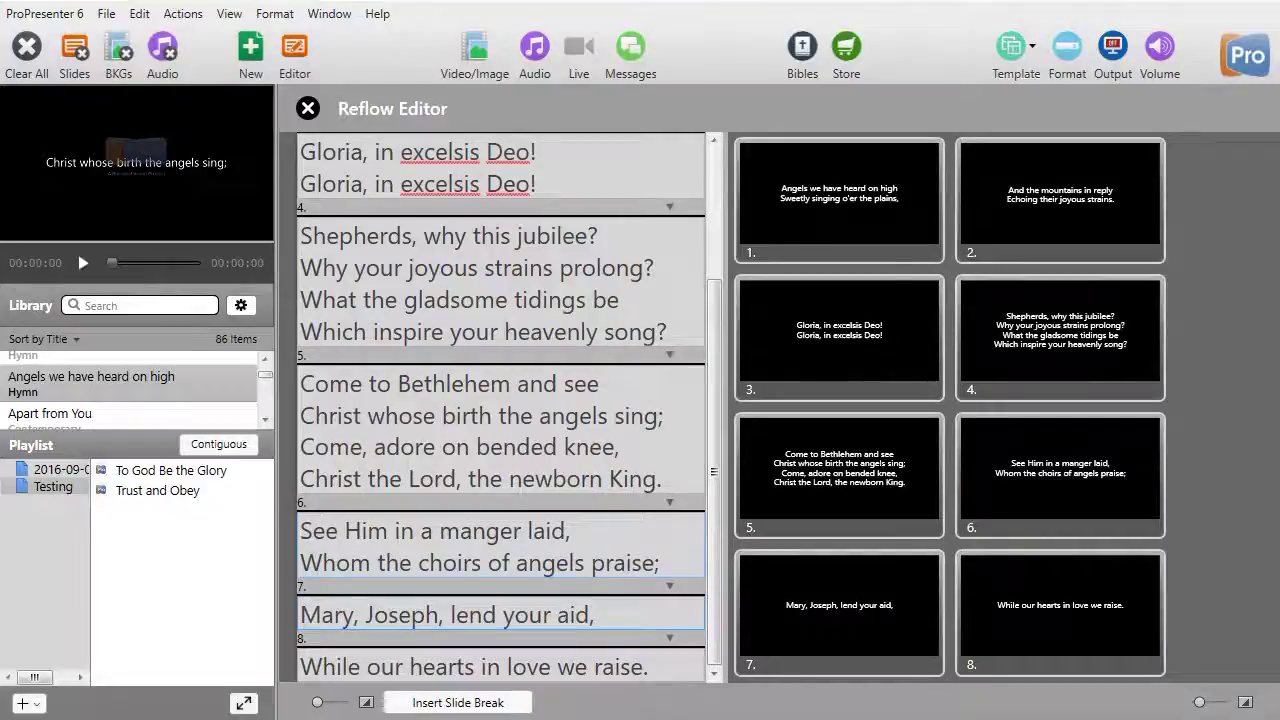
pyautogui.press('BackSpace')
pyautogui.press('Return')
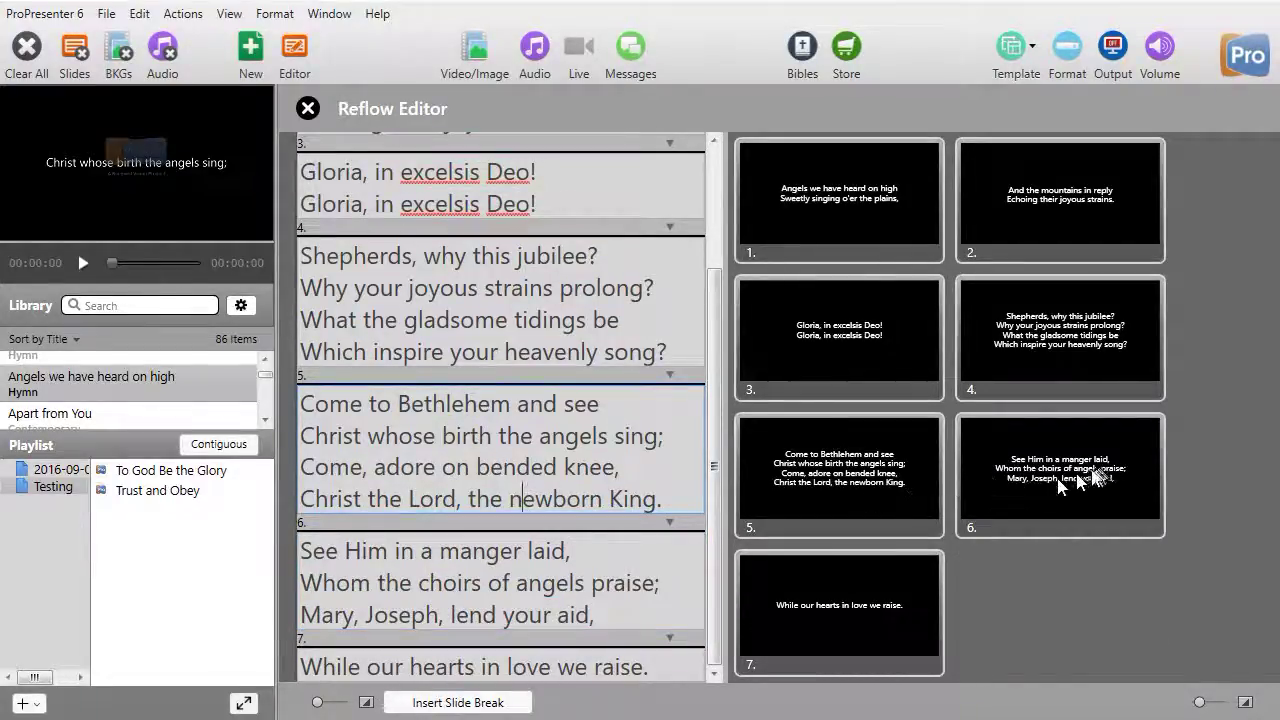
pyautogui.click(304, 663)
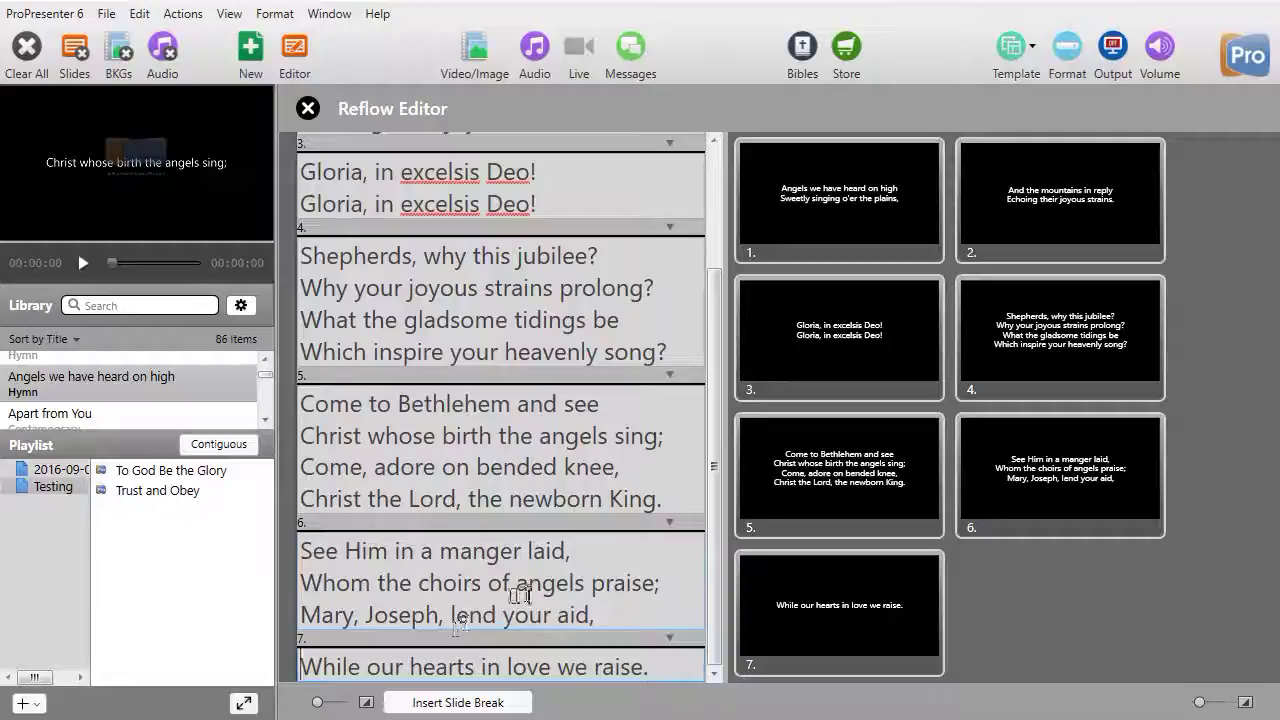
pyautogui.press('BackSpace')
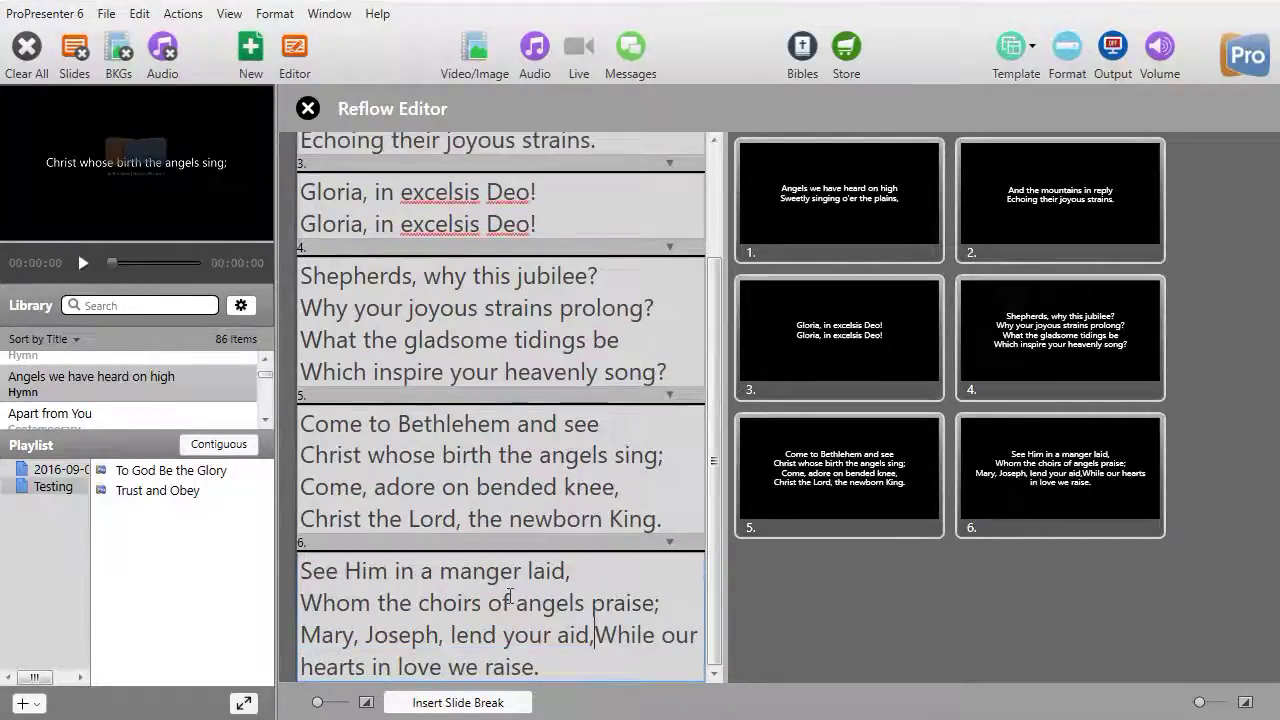
pyautogui.press('Return')
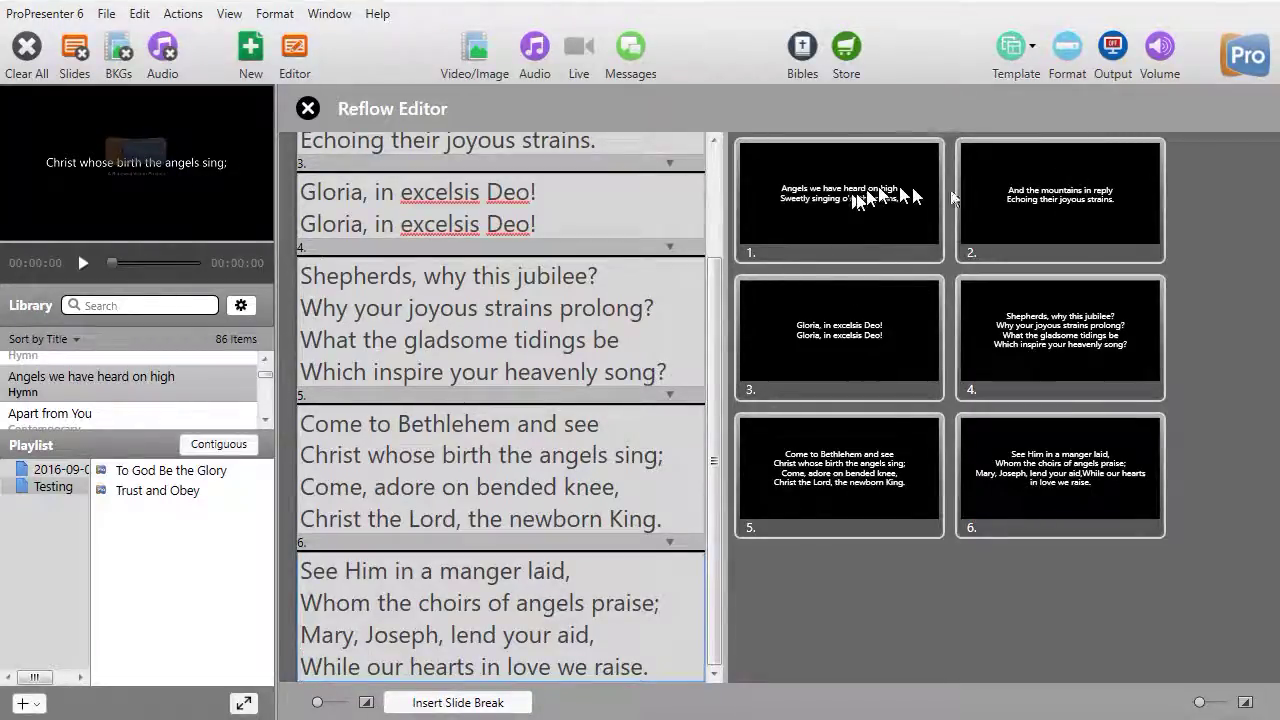
pyautogui.moveTo(720, 308); pyautogui.dragTo(703, 94)
# - Join the 'And the mountains in reply' slide onto slide 1, keeping it on its own line
pyautogui.click(301, 254)
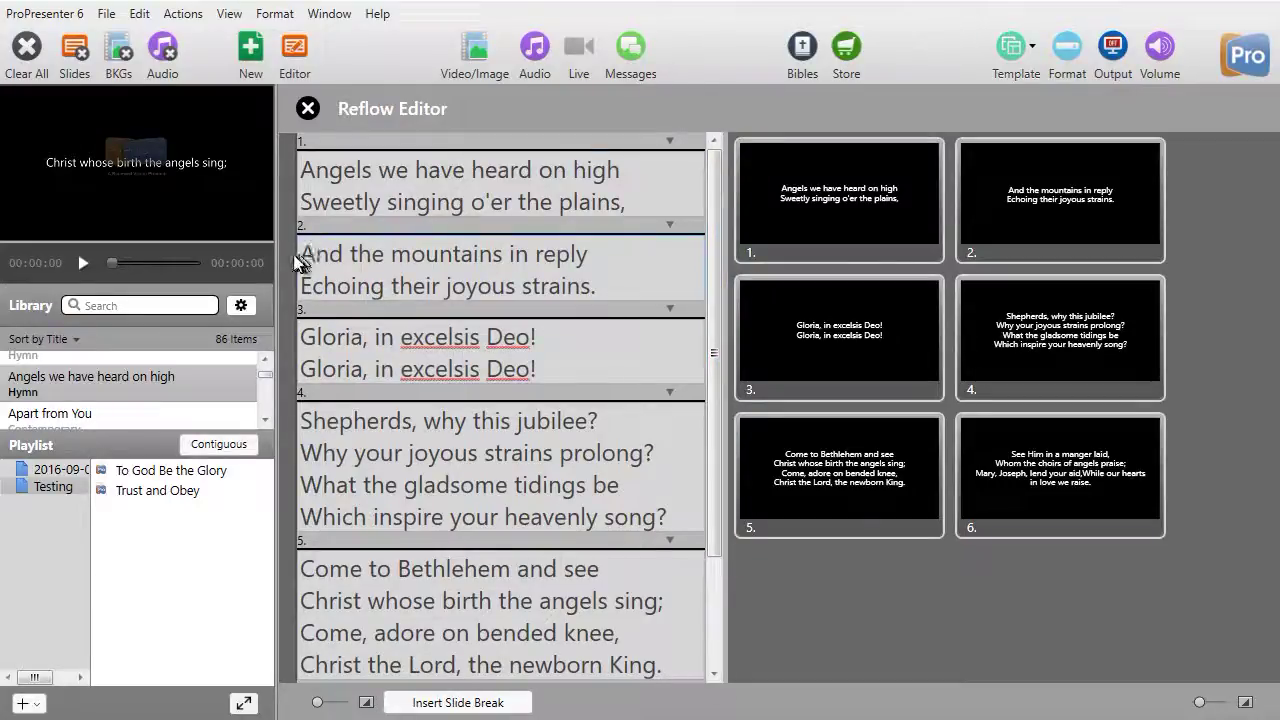
pyautogui.click(592, 255)
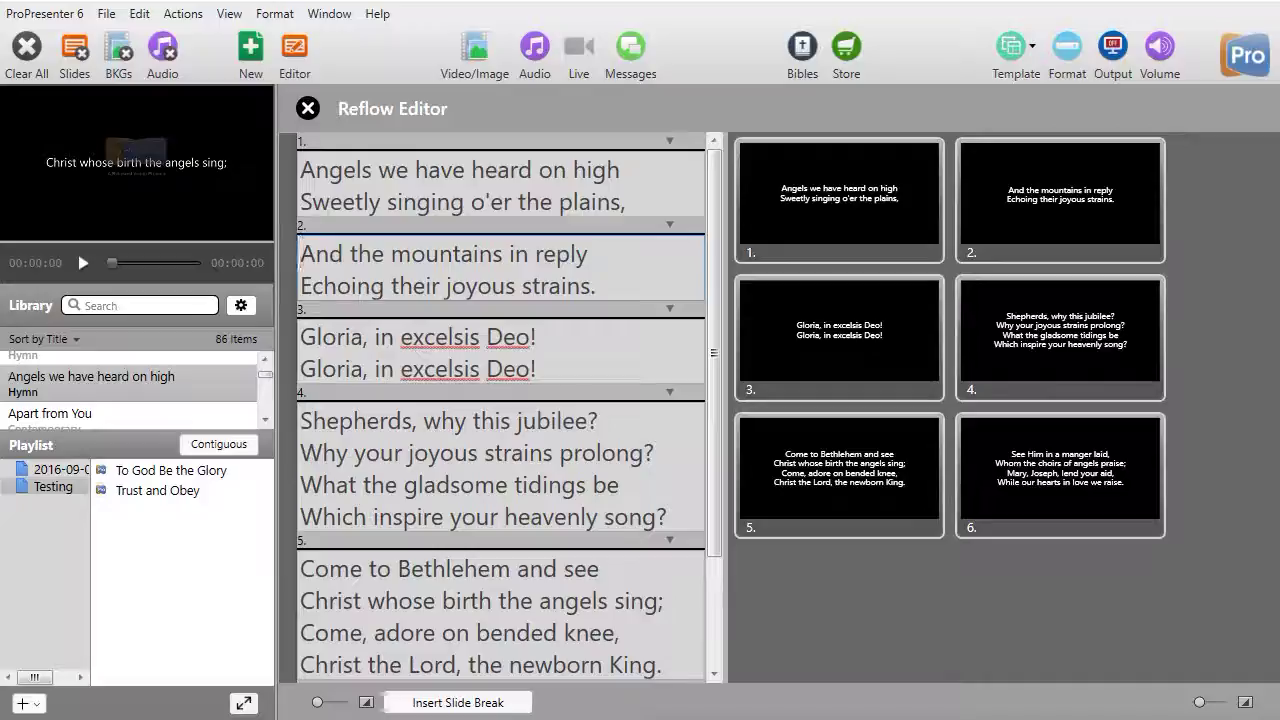
pyautogui.press('BackSpace')
pyautogui.press('Return')
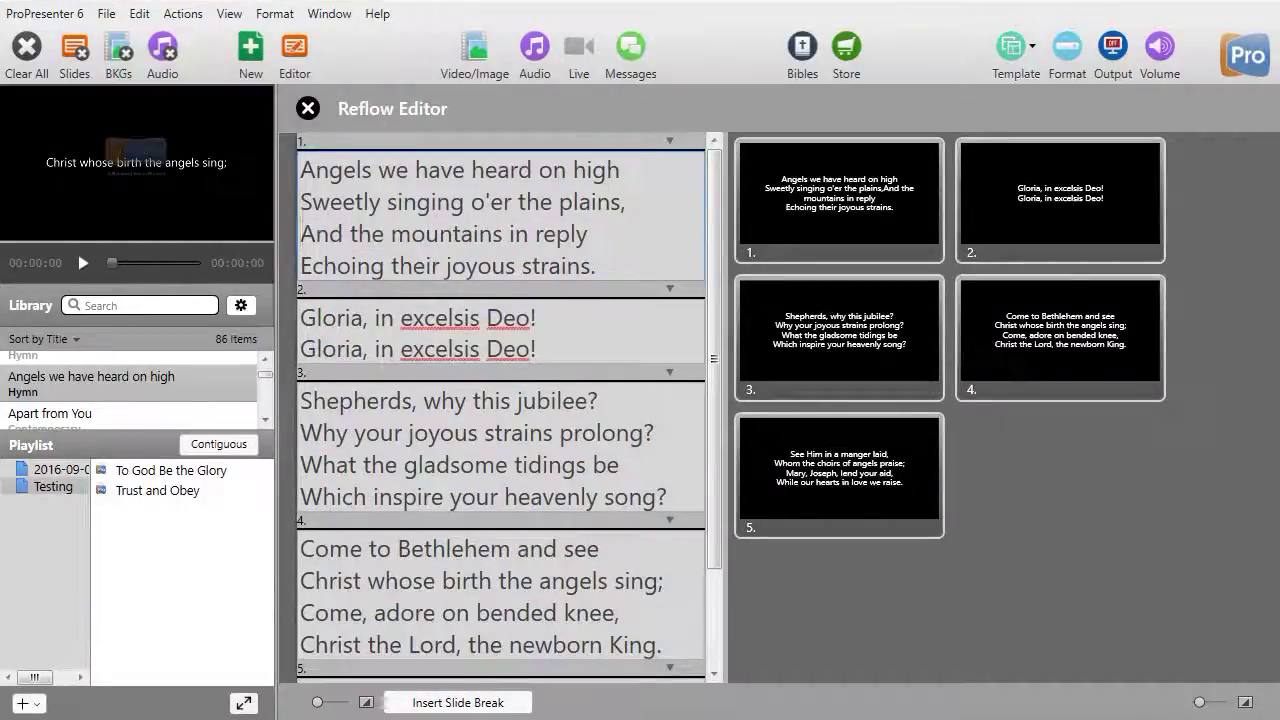
pyautogui.click(571, 320)
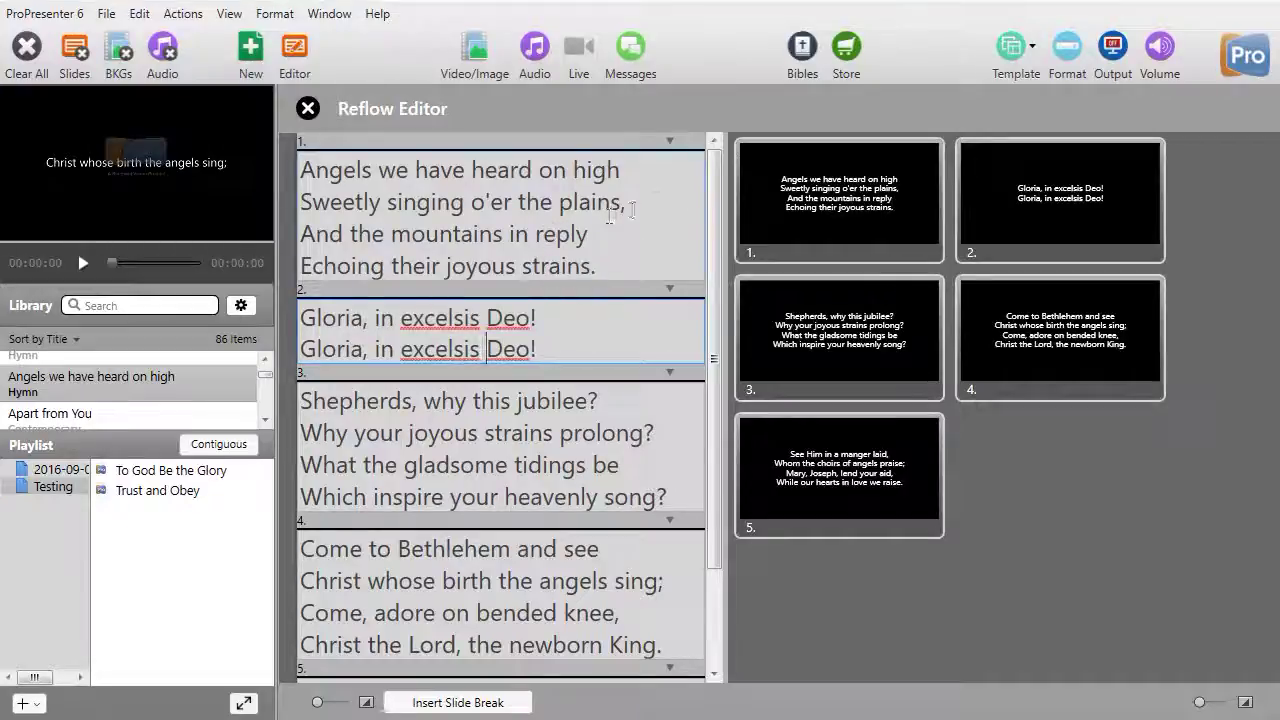
# - Insert slide breaks after 'plains,', 'prolong?' and 'angels sing;' to make two-line slides
pyautogui.click(660, 205)
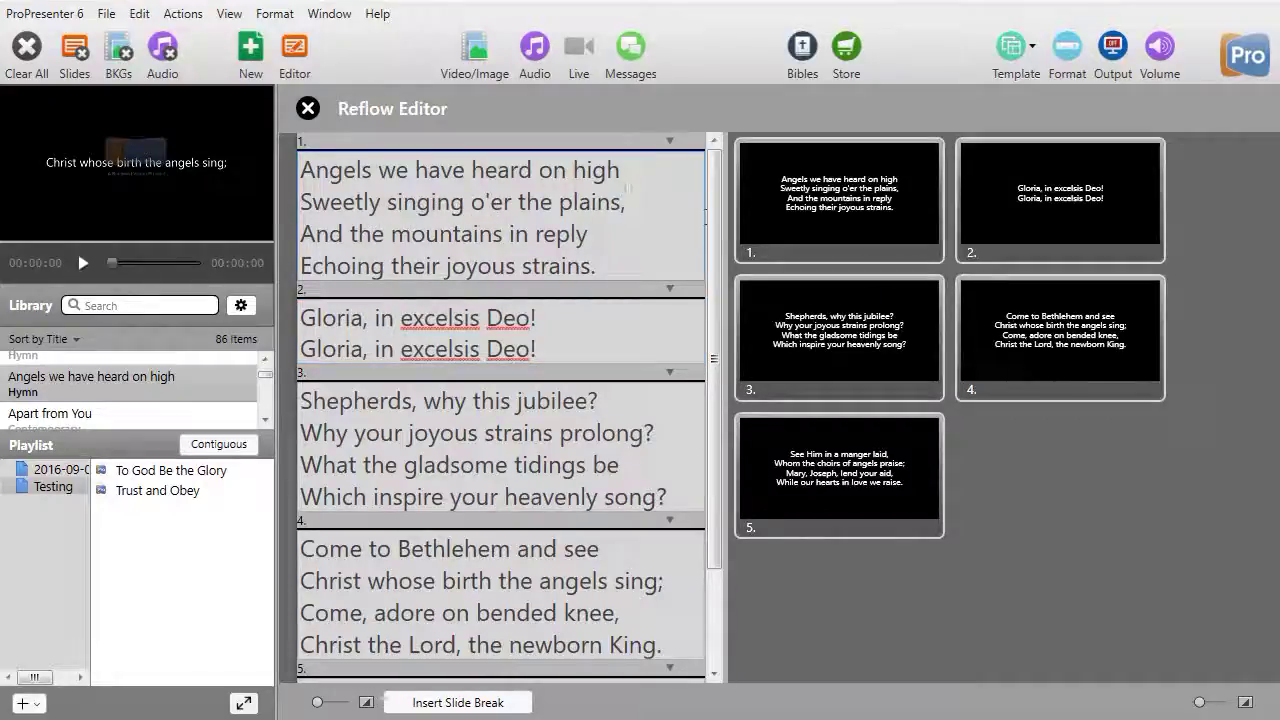
pyautogui.press('Return')
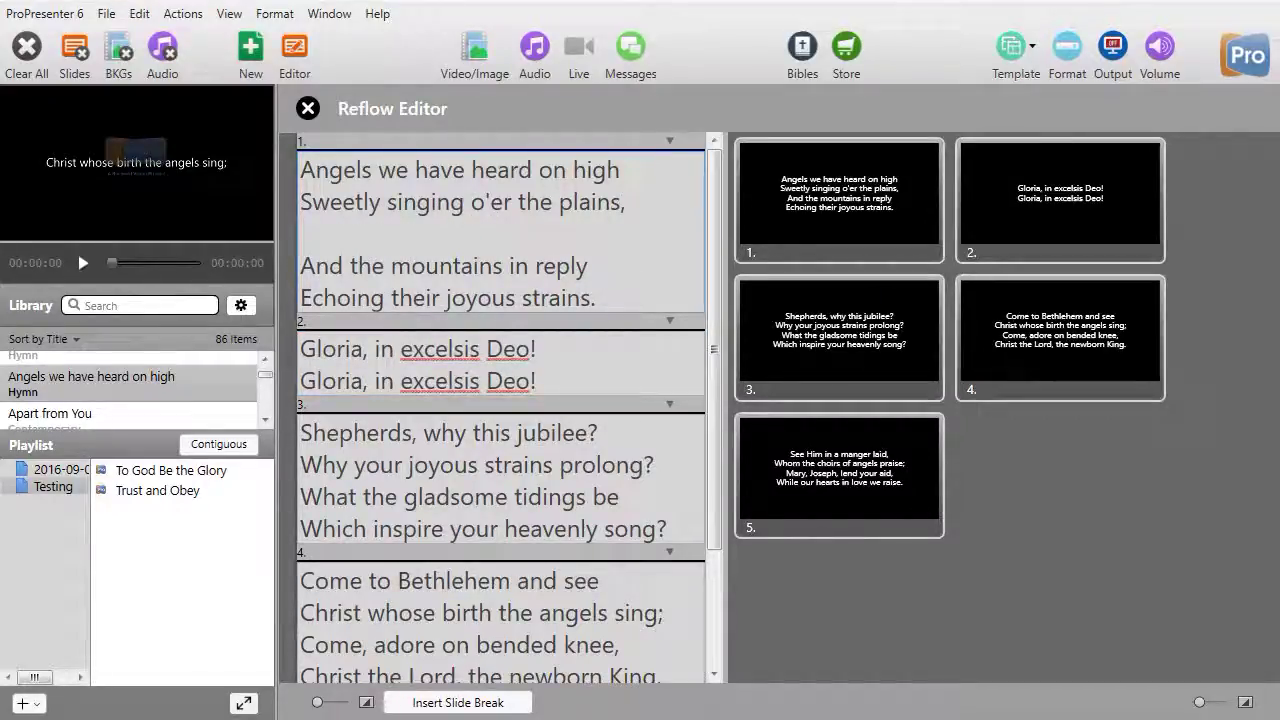
pyautogui.press('BackSpace')
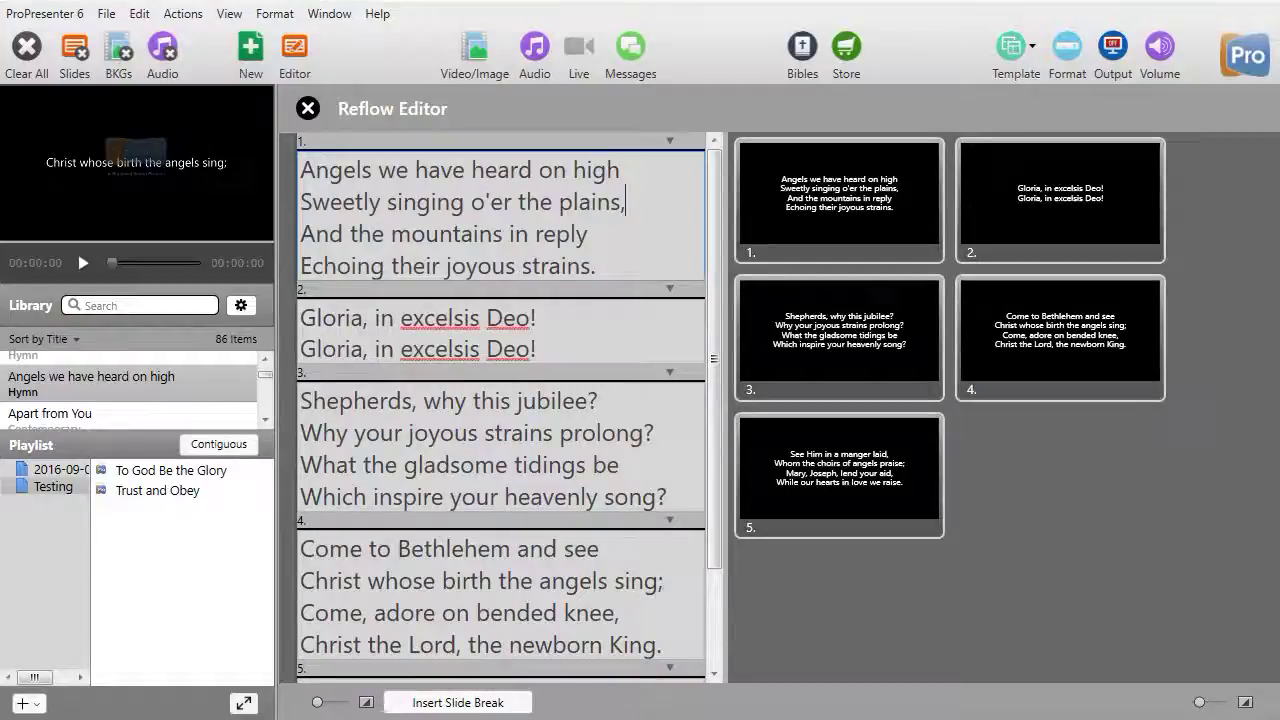
pyautogui.click(507, 703)
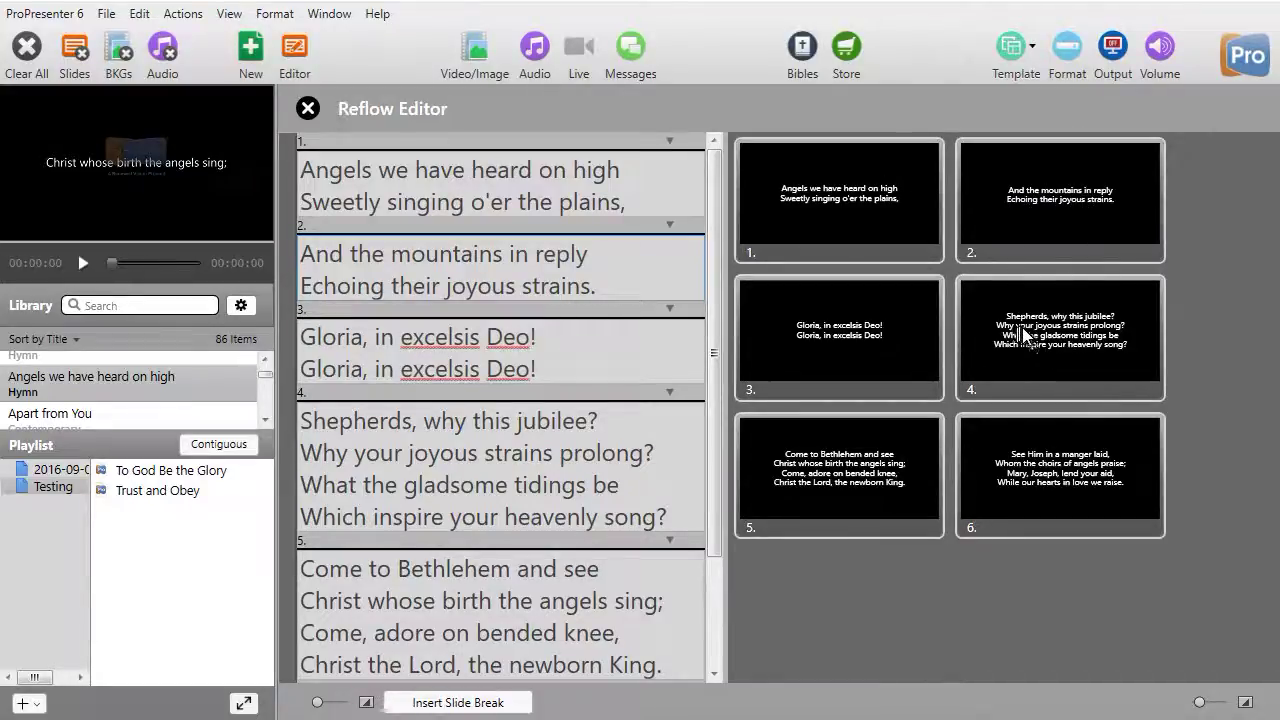
pyautogui.click(669, 452)
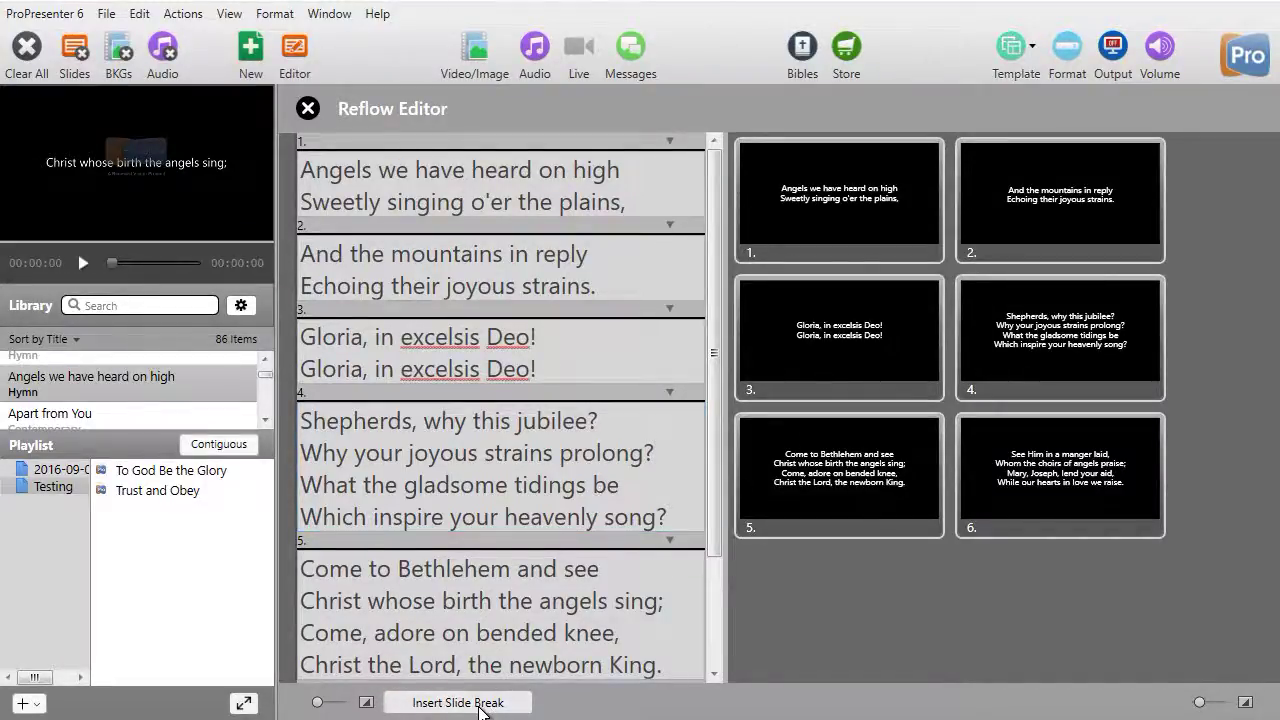
pyautogui.click(478, 703)
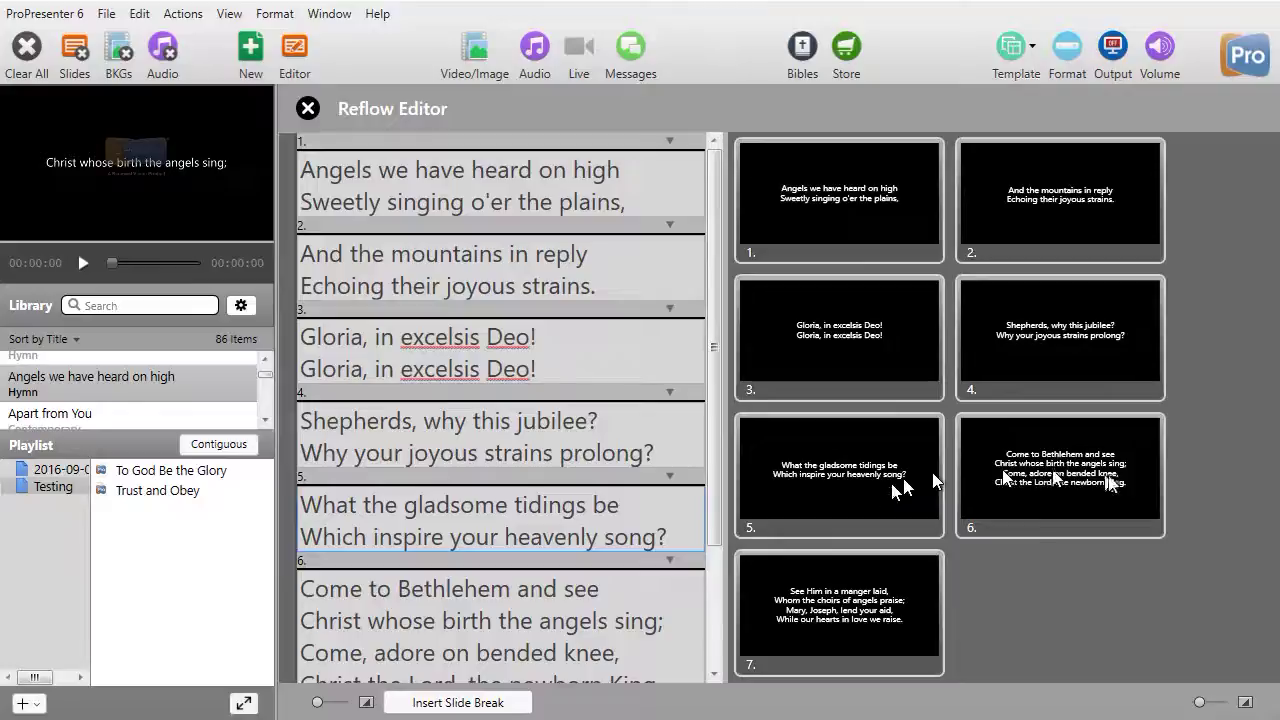
pyautogui.moveTo(717, 523); pyautogui.dragTo(709, 606)
pyautogui.click(660, 498)
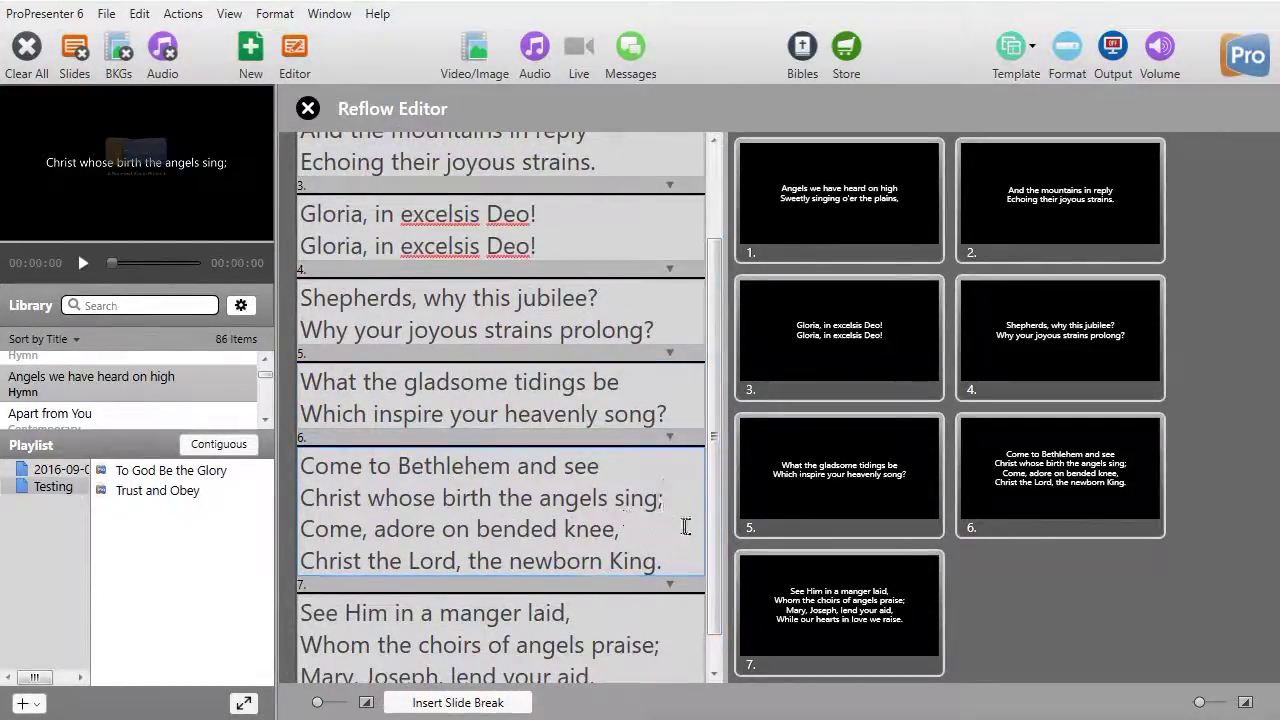
pyautogui.click(481, 705)
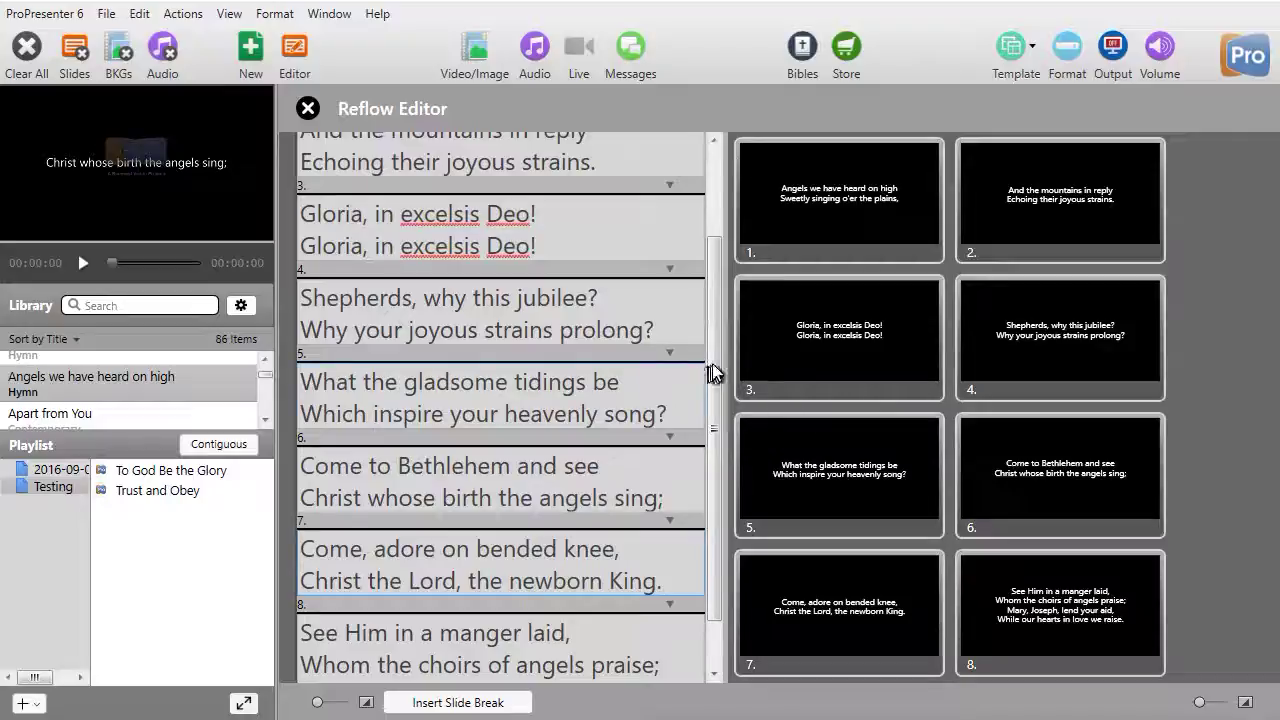
pyautogui.moveTo(712, 363); pyautogui.dragTo(697, 177)
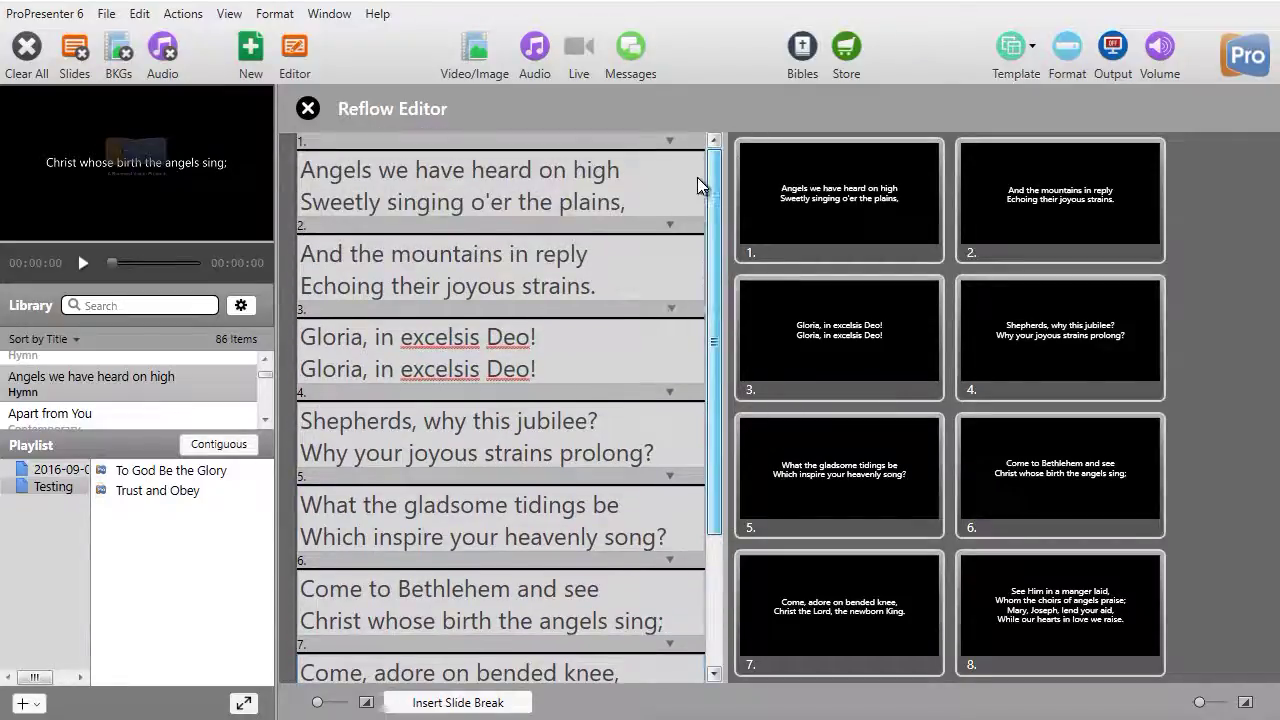
# - Merge the 'And the mountains in reply' slide back into slide 1 as four separate lines
pyautogui.click(302, 255)
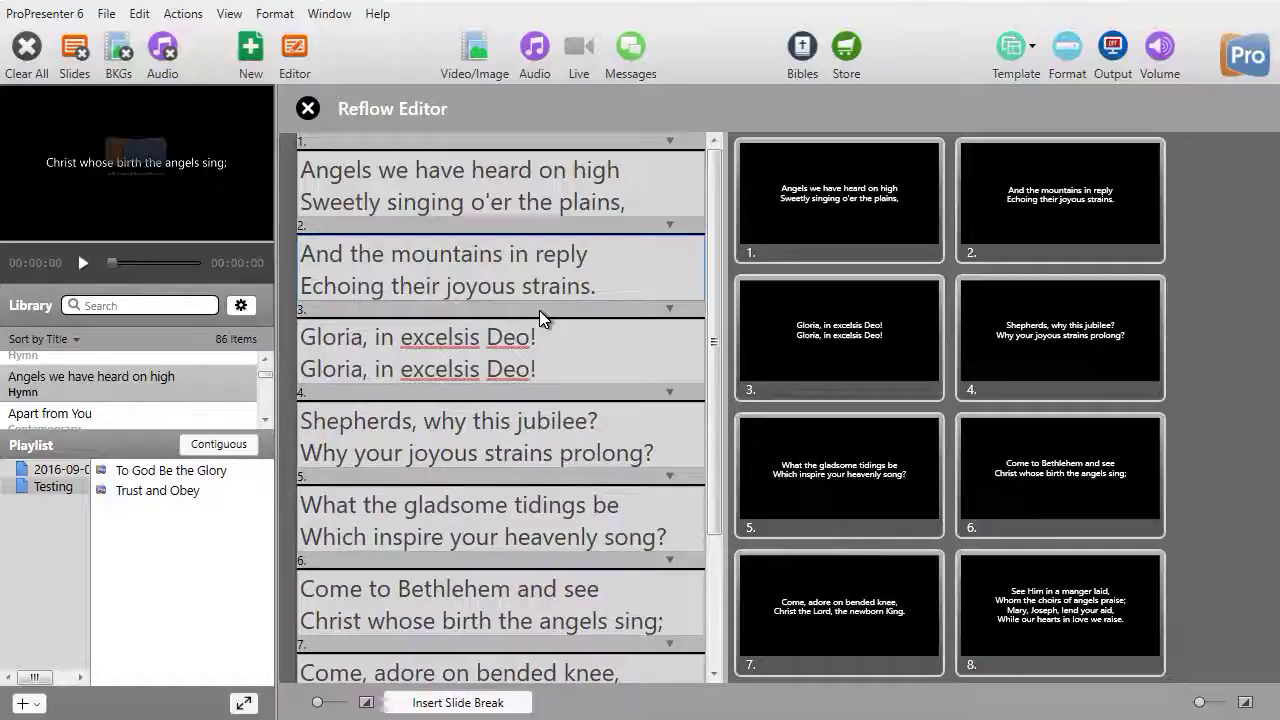
pyautogui.press('BackSpace')
pyautogui.press('Return')
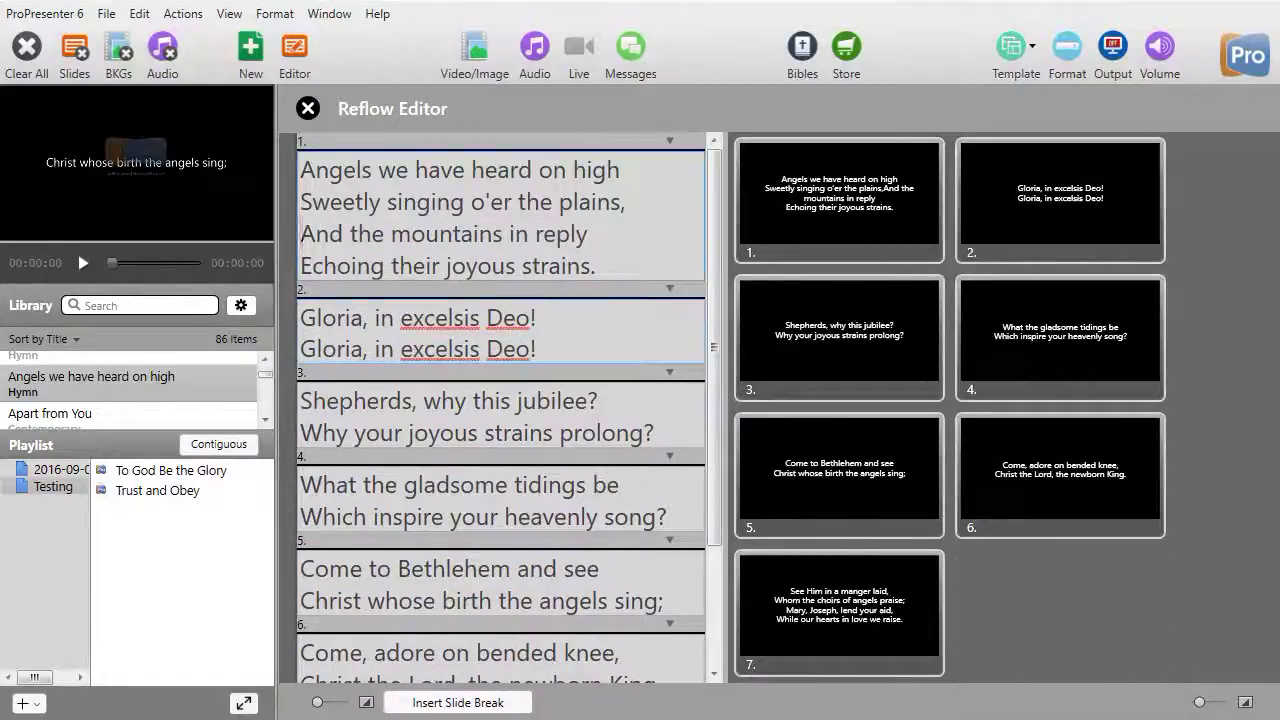
pyautogui.click(510, 316)
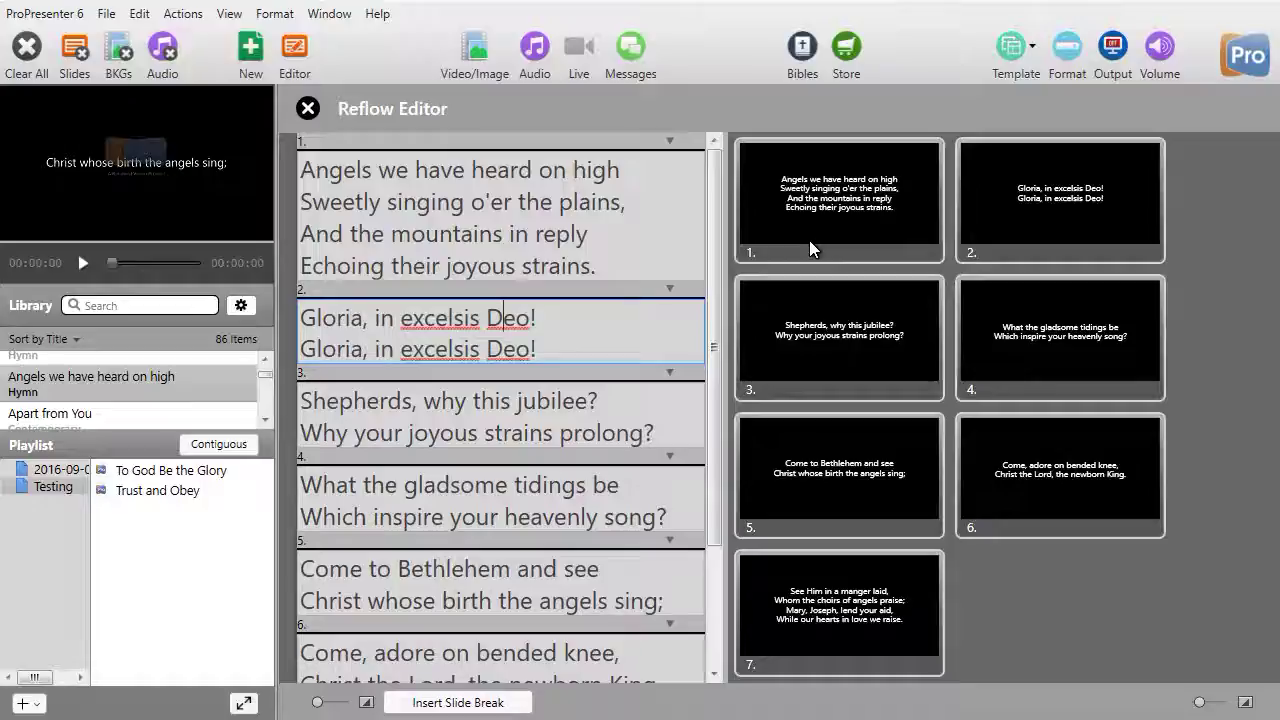
# - Close the Reflow Editor to view the seven reflowed slides
pyautogui.click(307, 109)
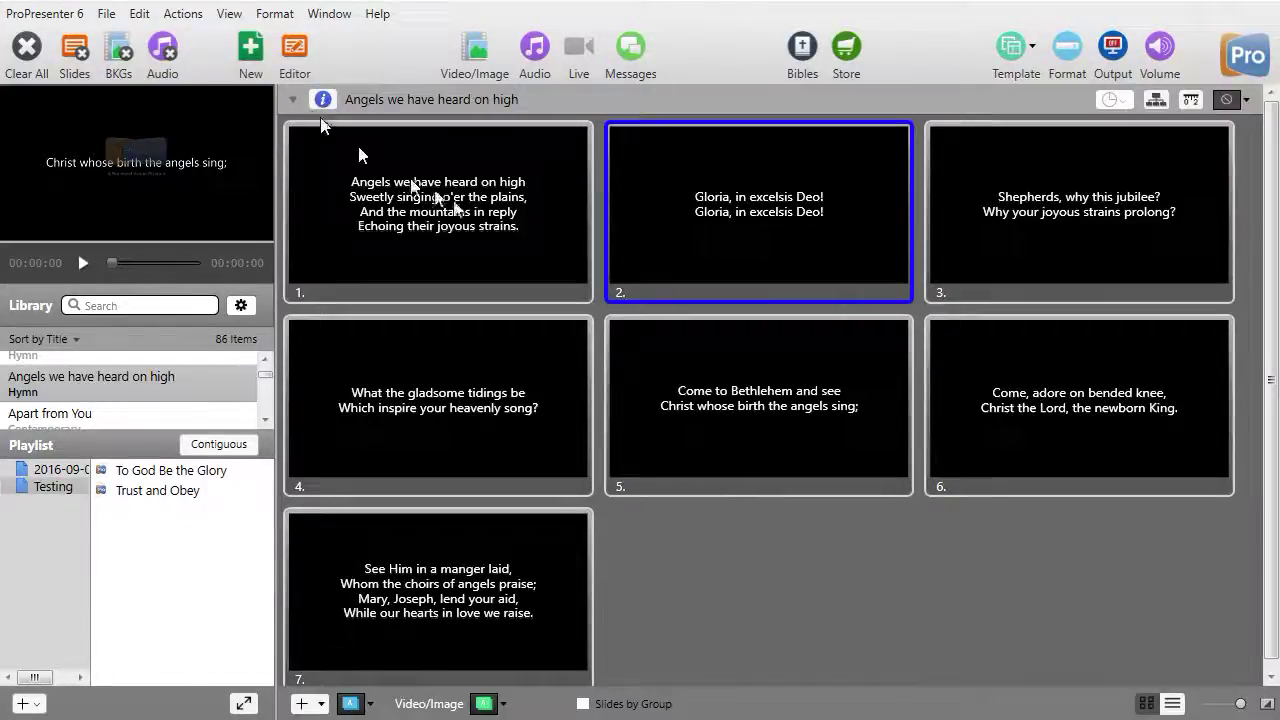